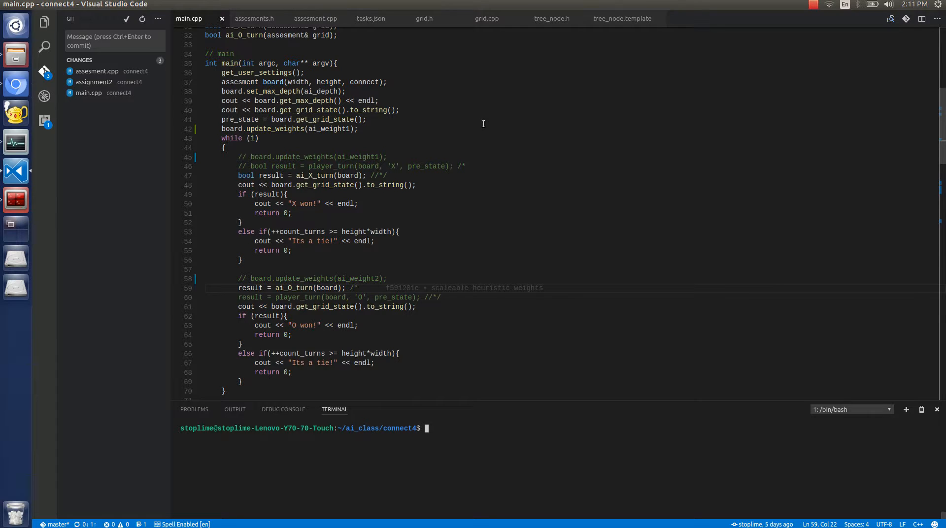
Step: Launch ./assignment2 and accept width 7, height 6, connect 4 and AI depth 4 to start the game
{"action": "key", "text": "Up"}
{"action": "key", "text": "Return"}
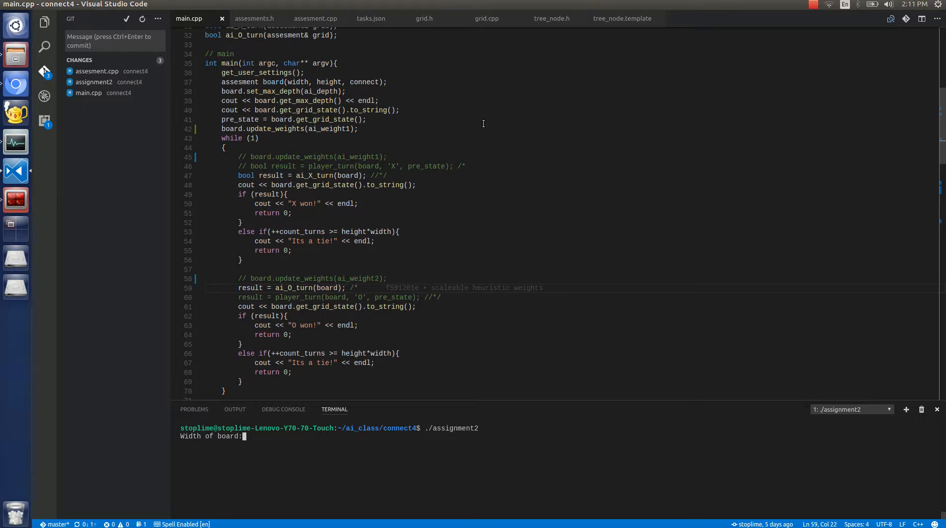
{"action": "type", "text": "7"}
{"action": "key", "text": "Return"}
{"action": "type", "text": "6"}
{"action": "key", "text": "Return"}
{"action": "type", "text": "4"}
{"action": "key", "text": "Return"}
{"action": "type", "text": "4"}
{"action": "key", "text": "Return"}
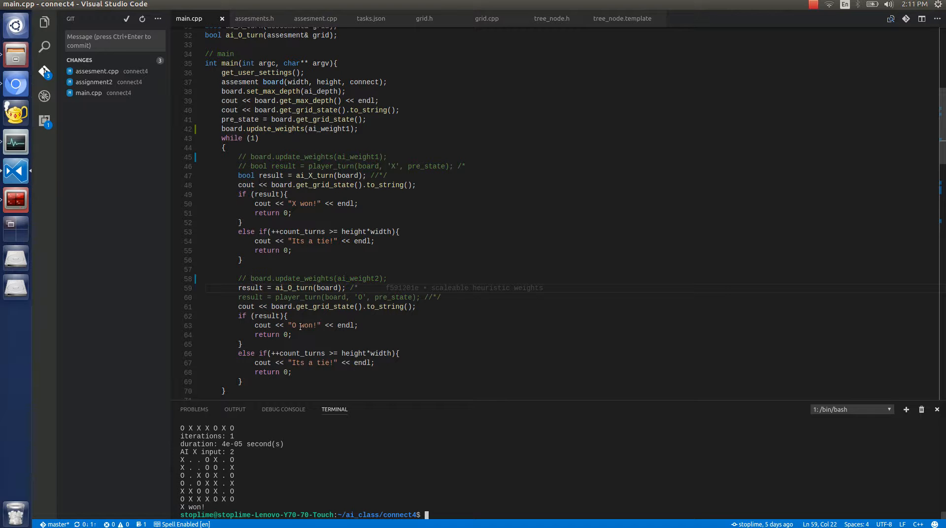
Step: Switch to the assesment.cpp editor tab
{"action": "left_click", "coordinate": [310, 21]}
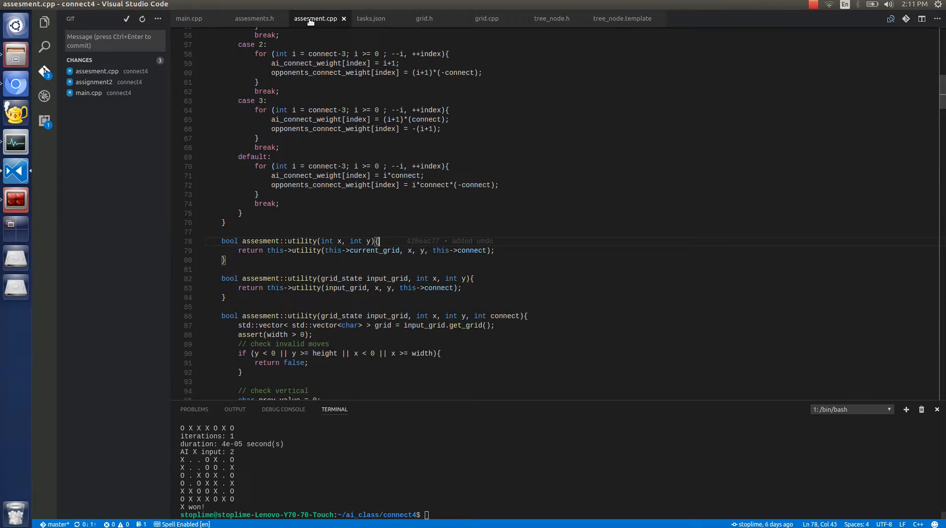
{"action": "scroll", "coordinate": [310, 225], "scroll_direction": "up", "scroll_amount": 3}
{"action": "scroll", "coordinate": [311, 224], "scroll_direction": "down", "scroll_amount": 2}
{"action": "scroll", "coordinate": [311, 225], "scroll_direction": "down", "scroll_amount": 5}
{"action": "scroll", "coordinate": [311, 224], "scroll_direction": "down", "scroll_amount": 4}
{"action": "scroll", "coordinate": [310, 224], "scroll_direction": "down", "scroll_amount": 4}
{"action": "scroll", "coordinate": [311, 225], "scroll_direction": "down", "scroll_amount": 4}
{"action": "scroll", "coordinate": [311, 222], "scroll_direction": "down", "scroll_amount": 3}
{"action": "scroll", "coordinate": [517, 221], "scroll_direction": "down", "scroll_amount": 2}
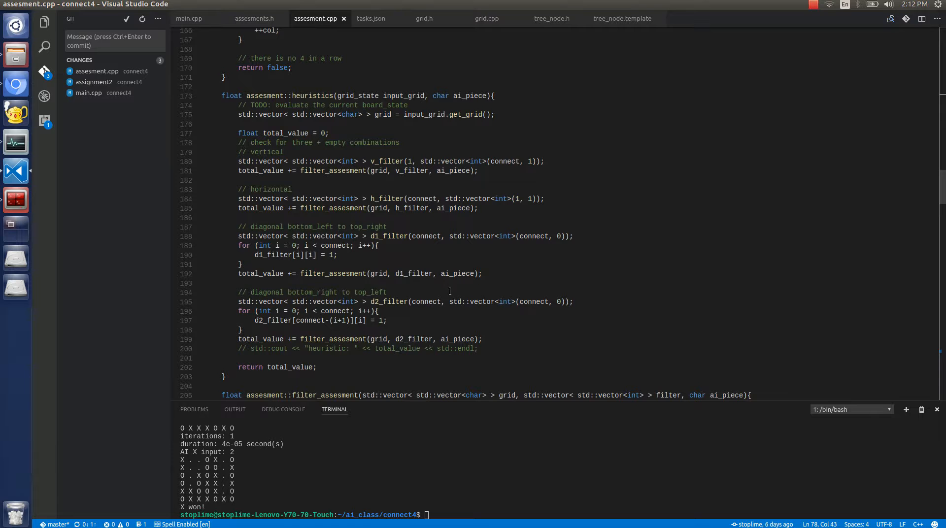
{"action": "scroll", "coordinate": [446, 309], "scroll_direction": "down", "scroll_amount": 3}
{"action": "scroll", "coordinate": [446, 310], "scroll_direction": "down", "scroll_amount": 3}
{"action": "scroll", "coordinate": [436, 282], "scroll_direction": "down", "scroll_amount": 3}
{"action": "scroll", "coordinate": [432, 245], "scroll_direction": "down", "scroll_amount": 2}
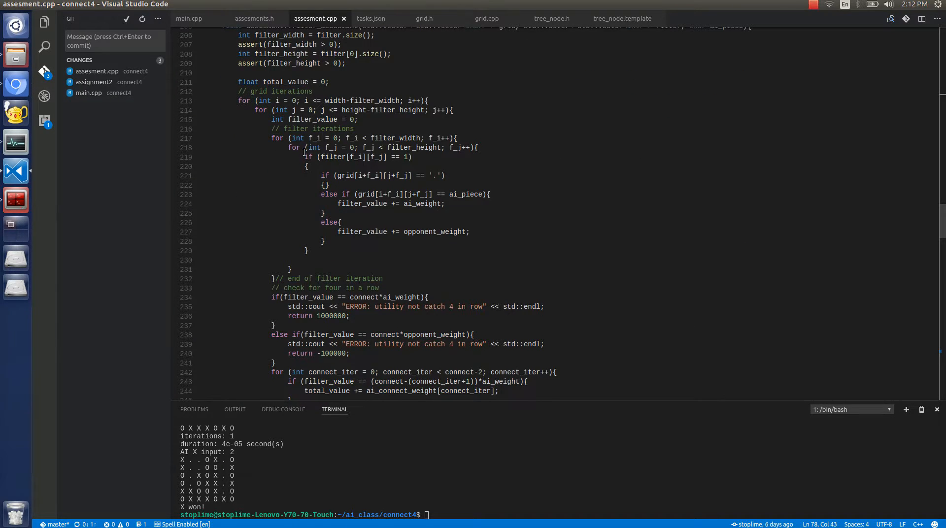
{"action": "scroll", "coordinate": [321, 154], "scroll_direction": "up", "scroll_amount": 2}
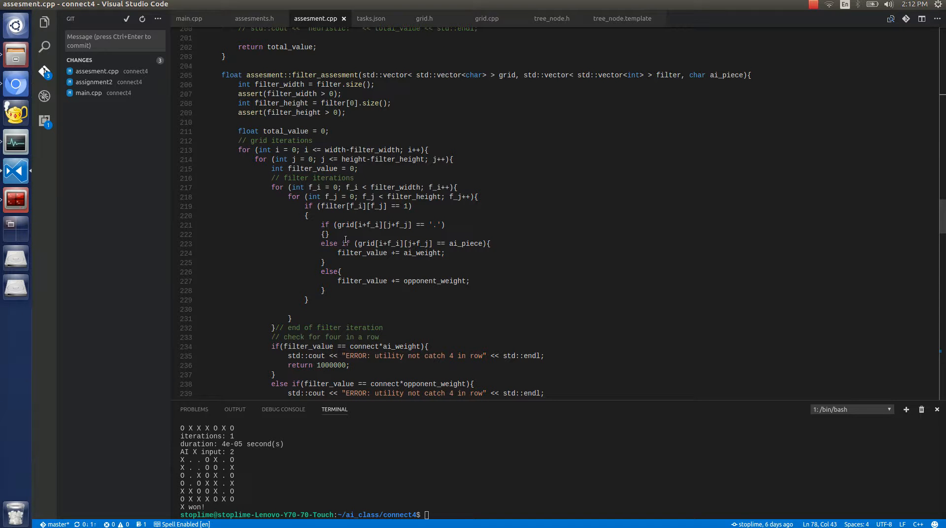
{"action": "scroll", "coordinate": [345, 239], "scroll_direction": "down", "scroll_amount": 1}
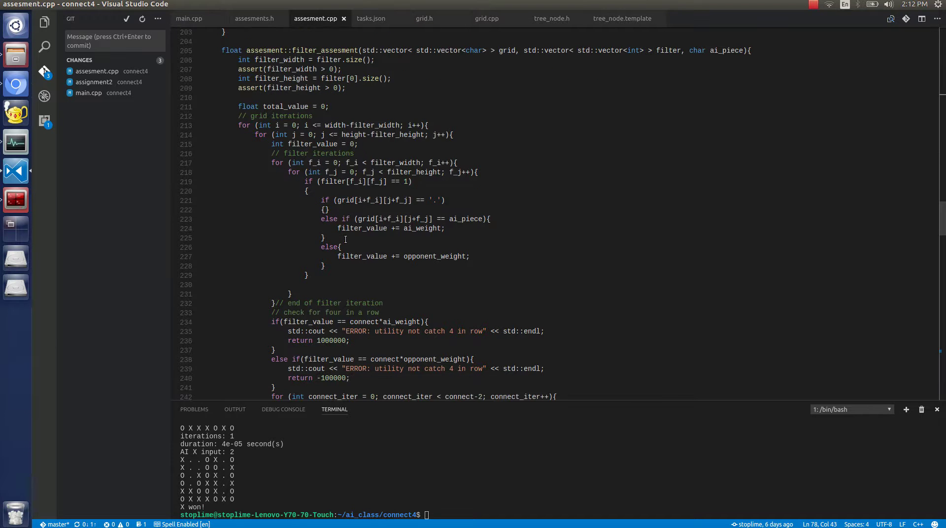
{"action": "scroll", "coordinate": [464, 237], "scroll_direction": "up", "scroll_amount": 1}
{"action": "double_click", "coordinate": [466, 243]}
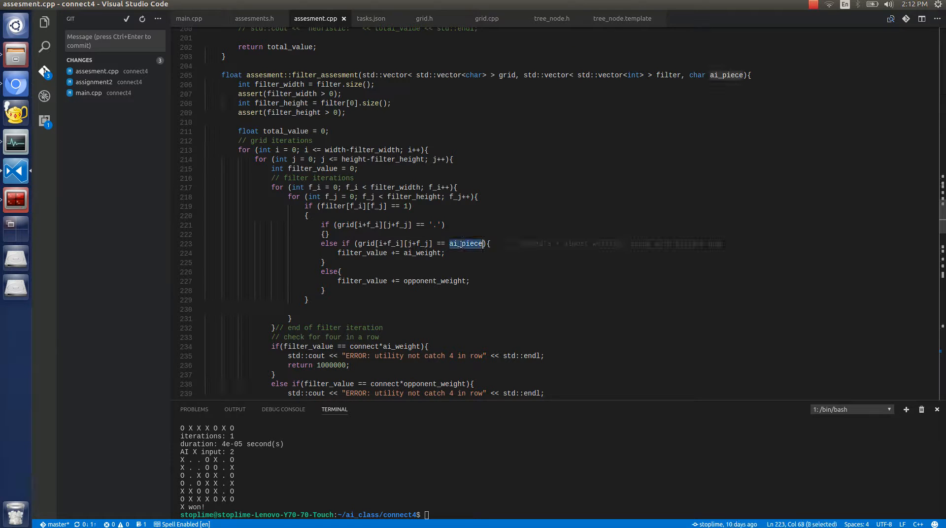
{"action": "double_click", "coordinate": [441, 281]}
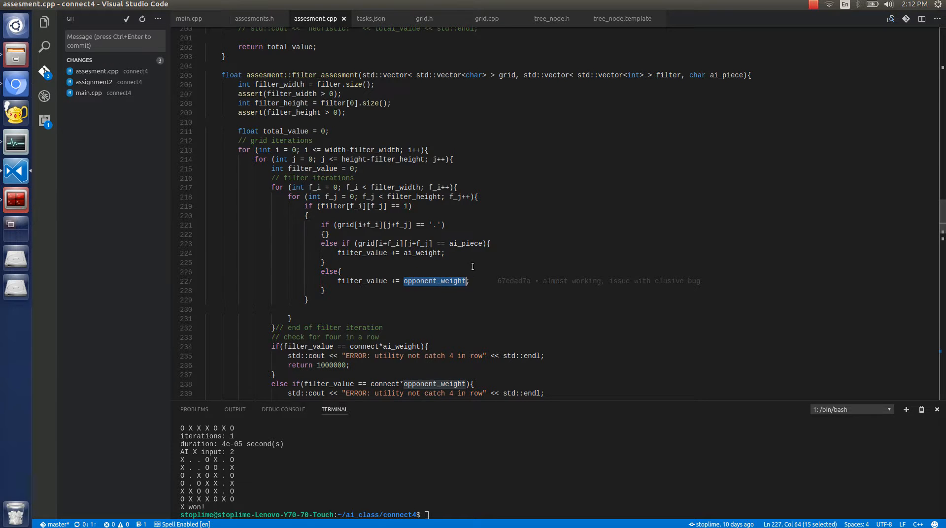
{"action": "scroll", "coordinate": [472, 266], "scroll_direction": "down", "scroll_amount": 2}
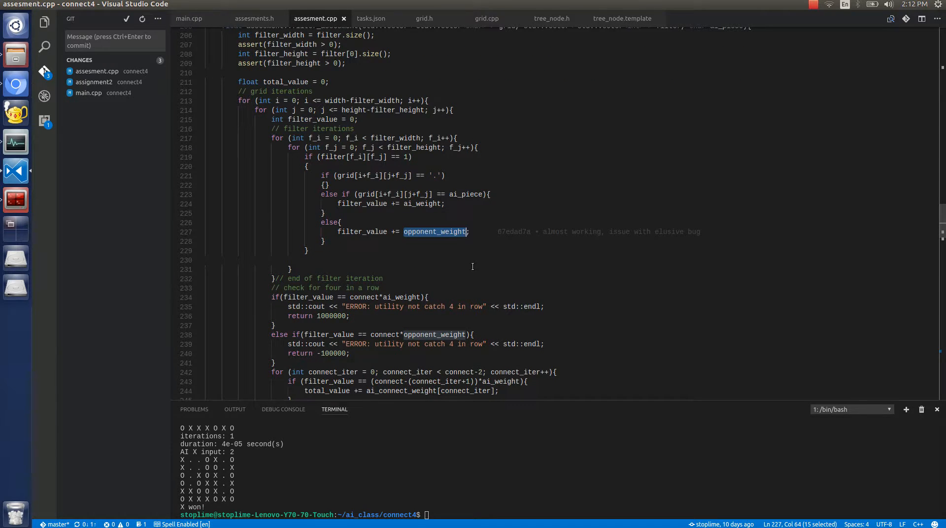
{"action": "double_click", "coordinate": [467, 195]}
{"action": "double_click", "coordinate": [366, 204]}
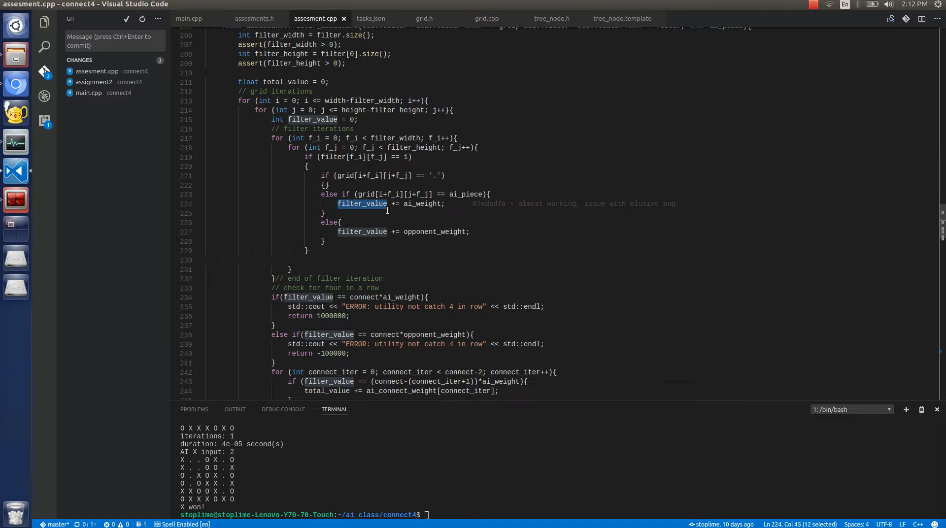
{"action": "double_click", "coordinate": [420, 204]}
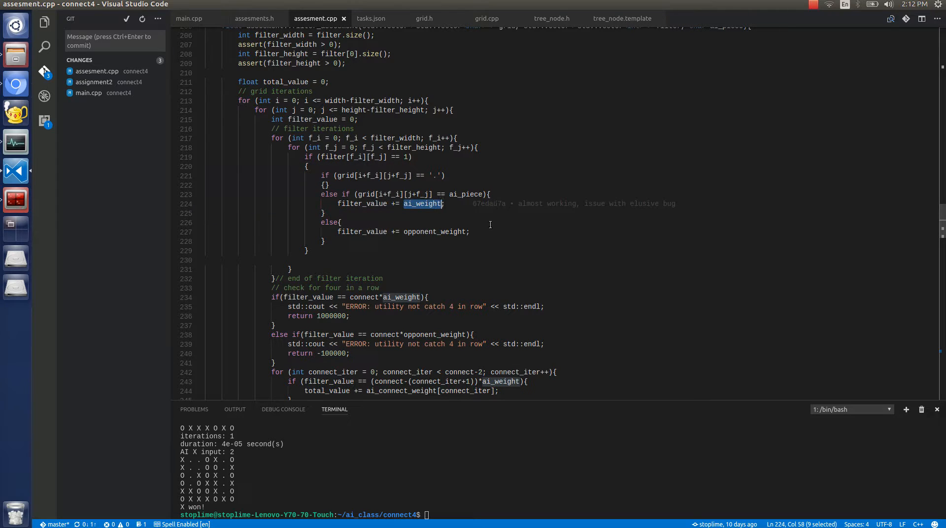
{"action": "double_click", "coordinate": [462, 232]}
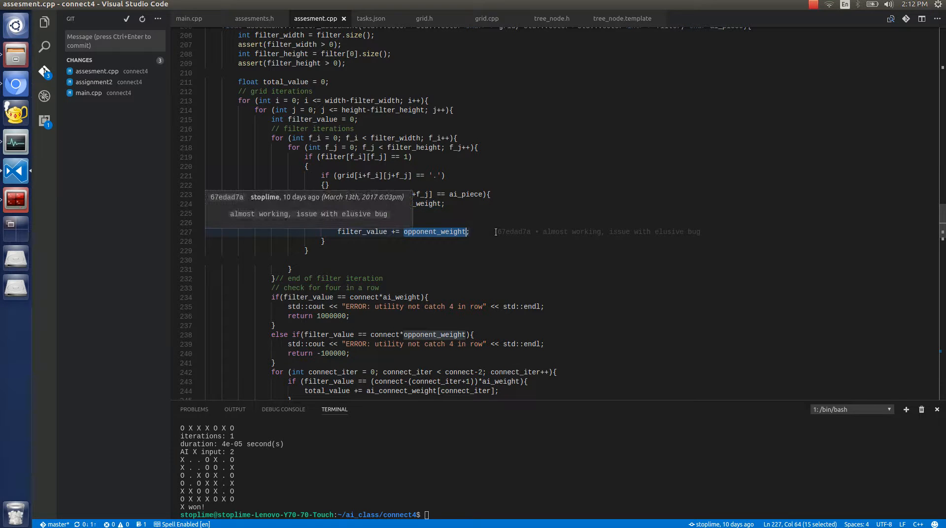
{"action": "left_click", "coordinate": [430, 211]}
{"action": "double_click", "coordinate": [421, 204]}
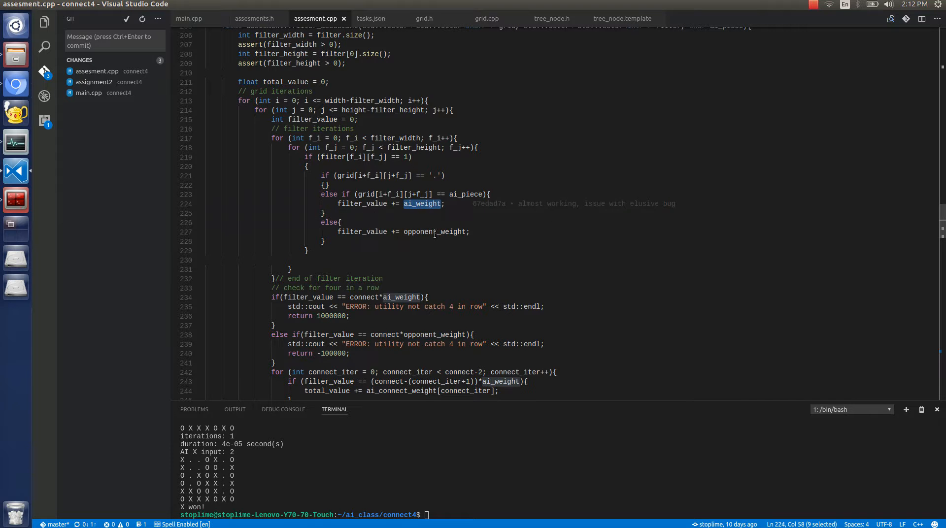
{"action": "double_click", "coordinate": [435, 232]}
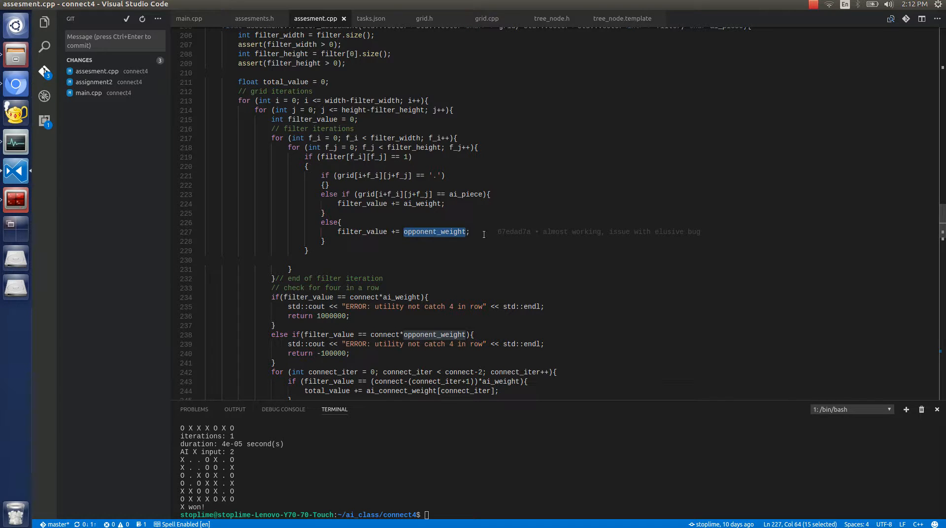
{"action": "mouse_move", "coordinate": [592, 233]}
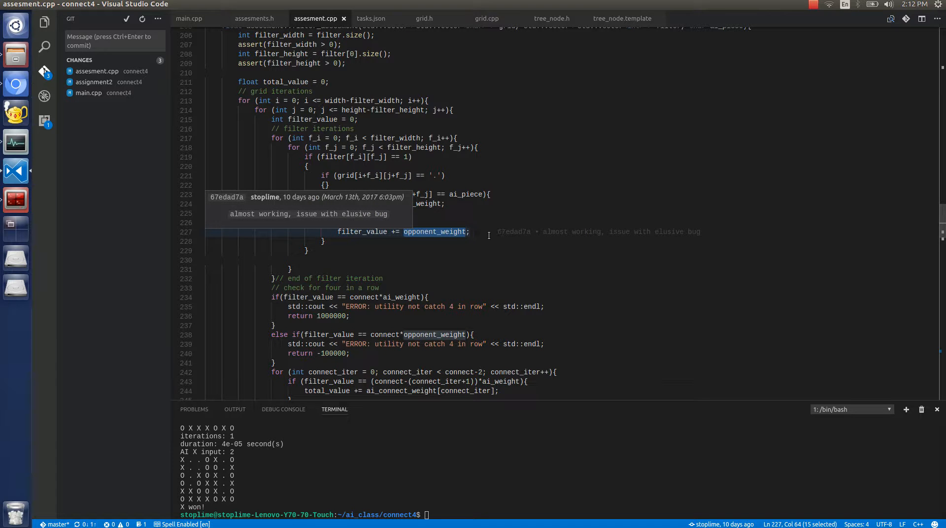
{"action": "key", "text": "End"}
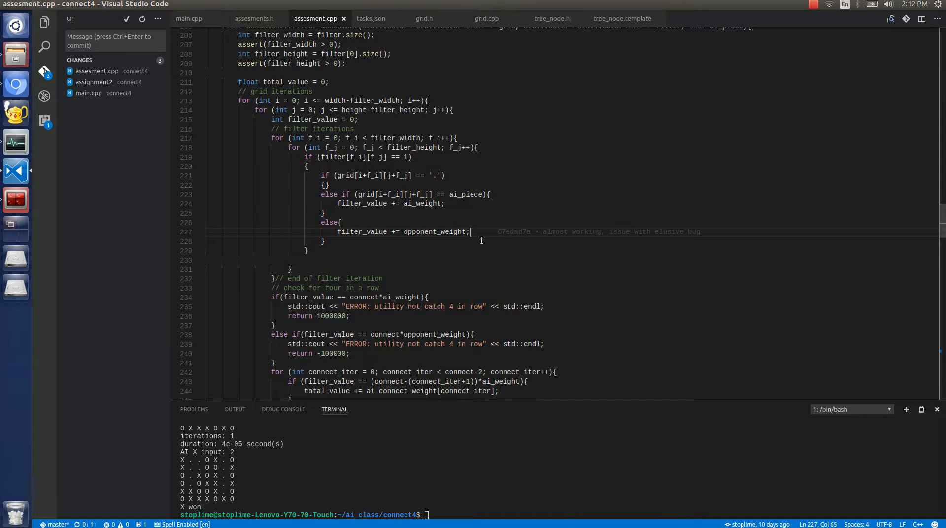
{"action": "scroll", "coordinate": [481, 240], "scroll_direction": "down", "scroll_amount": 4}
{"action": "scroll", "coordinate": [481, 240], "scroll_direction": "up", "scroll_amount": 2}
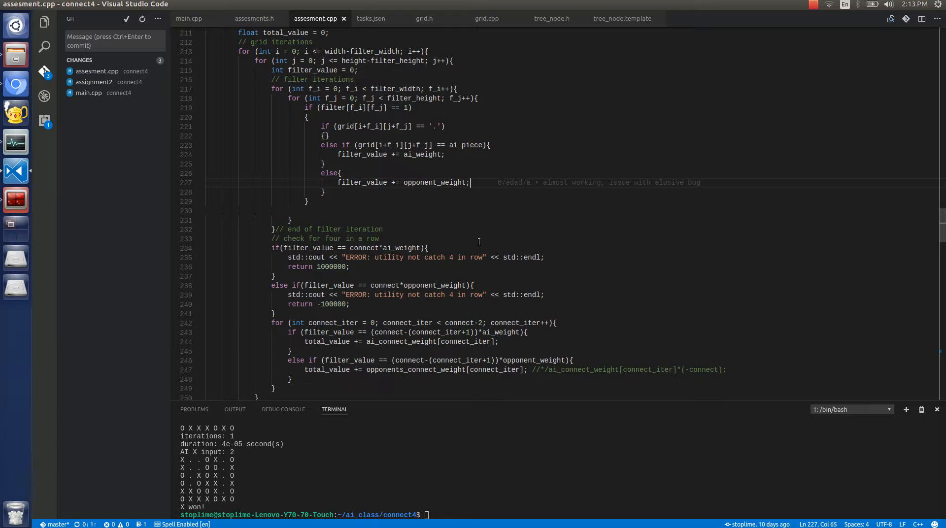
{"action": "scroll", "coordinate": [479, 242], "scroll_direction": "down", "scroll_amount": 3}
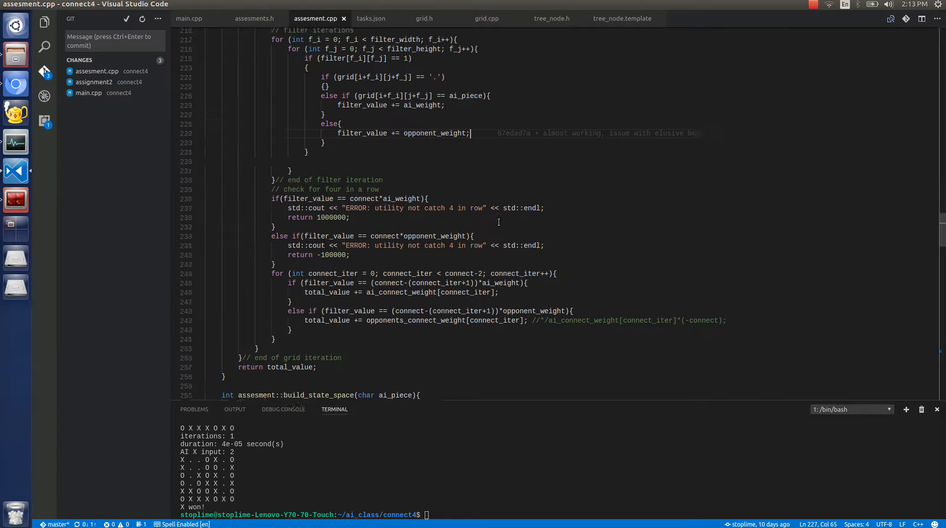
{"action": "scroll", "coordinate": [457, 306], "scroll_direction": "down", "scroll_amount": 2}
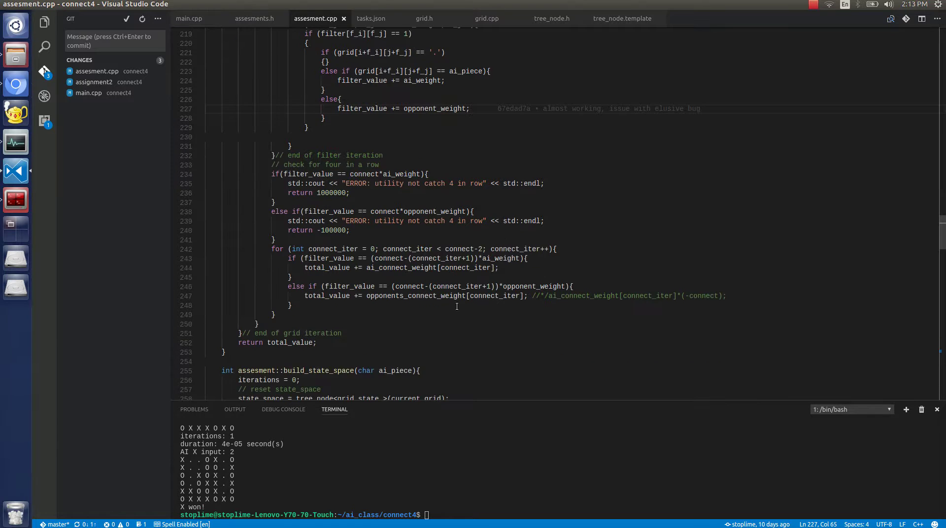
Step: Highlight ai_connect_weight, connect_iter and opponents_connect_weight uses around lines 244-247
{"action": "double_click", "coordinate": [386, 268]}
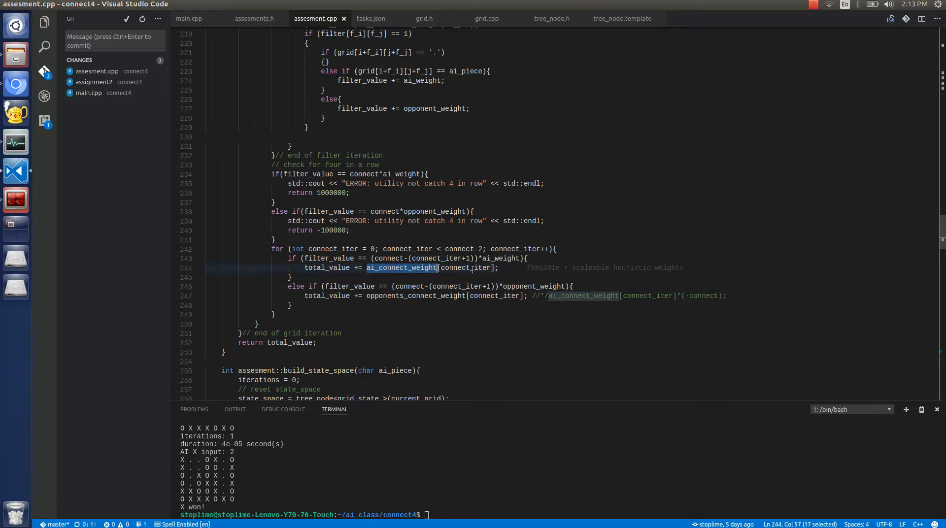
{"action": "double_click", "coordinate": [466, 267]}
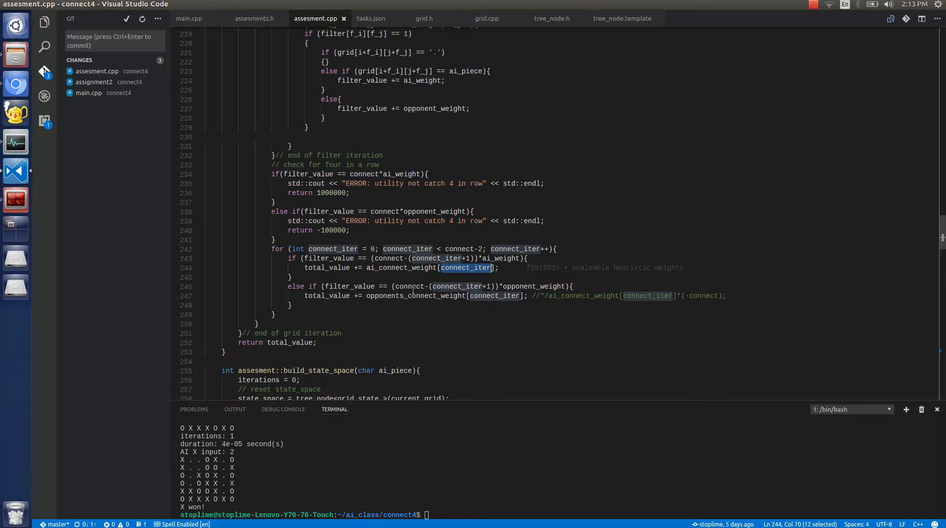
{"action": "double_click", "coordinate": [451, 296]}
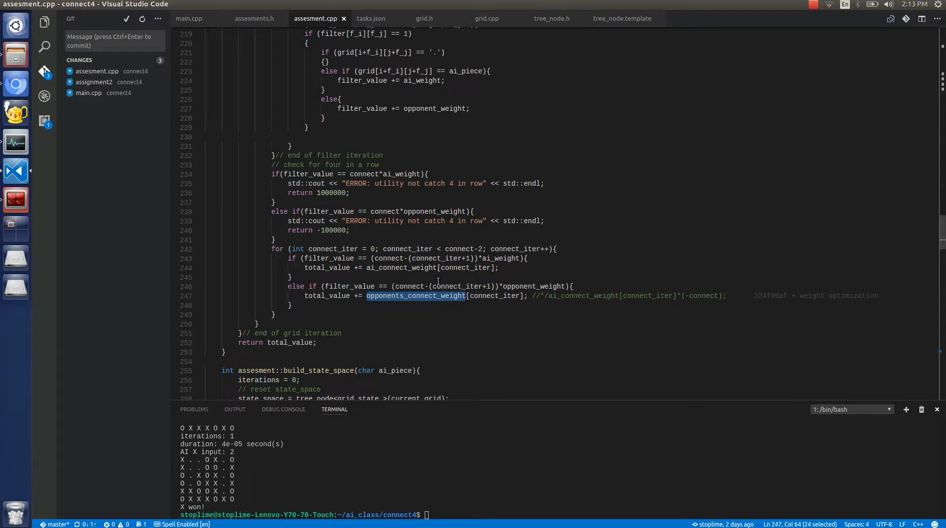
{"action": "double_click", "coordinate": [404, 268]}
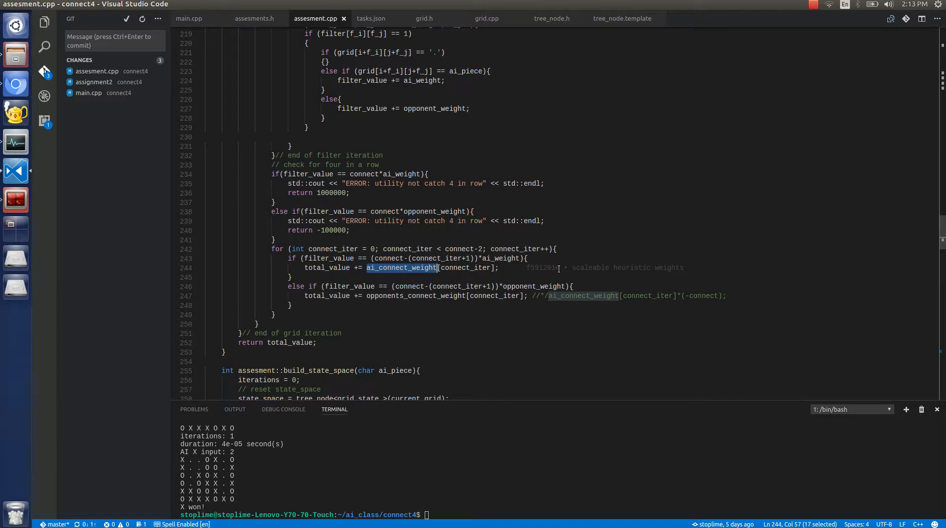
{"action": "scroll", "coordinate": [545, 274], "scroll_direction": "up", "scroll_amount": 5}
{"action": "scroll", "coordinate": [546, 274], "scroll_direction": "up", "scroll_amount": 3}
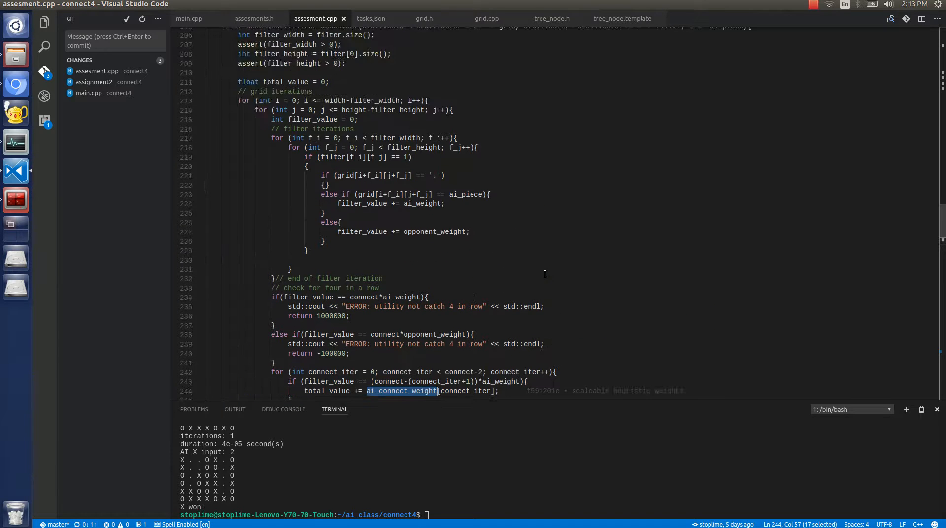
{"action": "scroll", "coordinate": [545, 274], "scroll_direction": "down", "scroll_amount": 4}
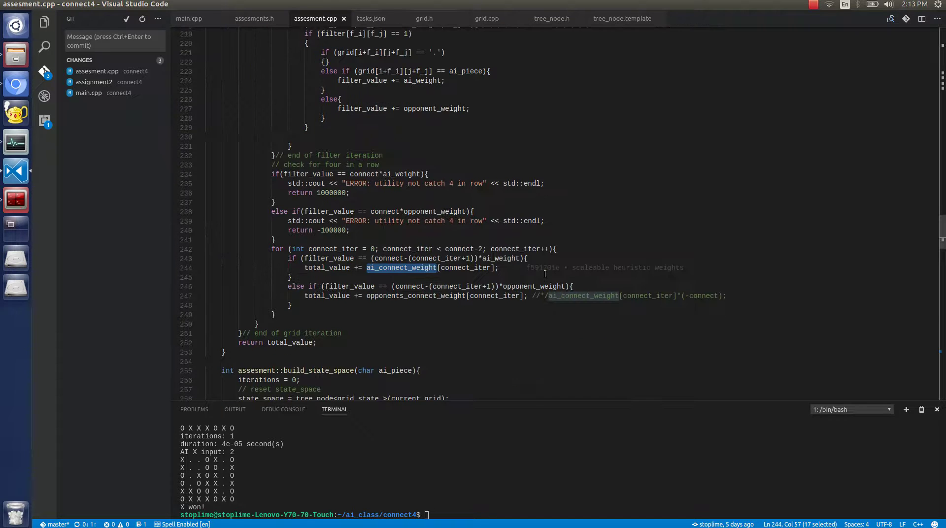
Step: Highlight total_value, ai_connect_weight and filter_value to trace them to the heuristics return
{"action": "double_click", "coordinate": [327, 268]}
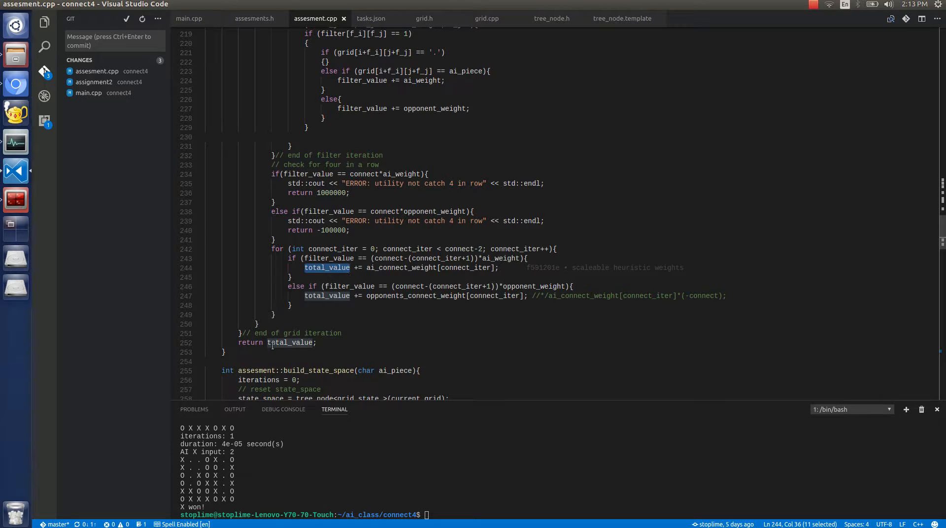
{"action": "double_click", "coordinate": [403, 268]}
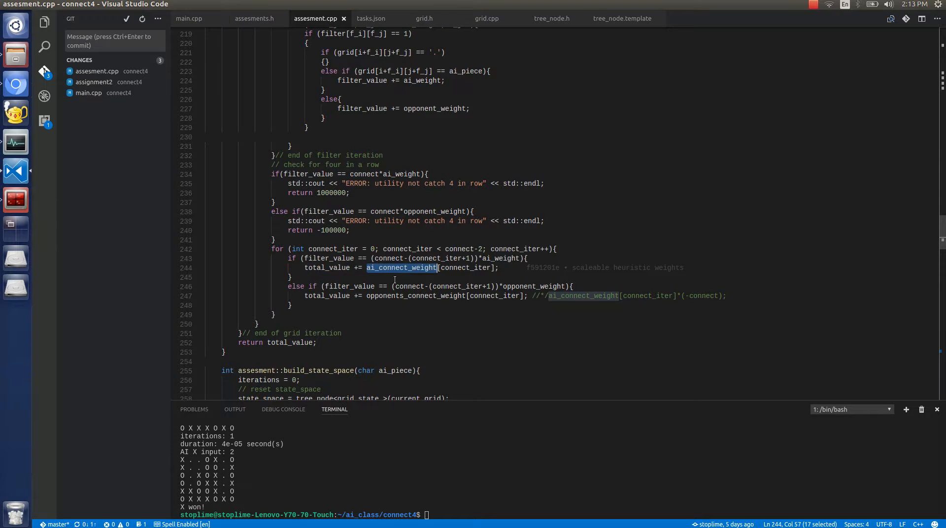
{"action": "scroll", "coordinate": [389, 285], "scroll_direction": "up", "scroll_amount": 3}
{"action": "scroll", "coordinate": [355, 222], "scroll_direction": "up", "scroll_amount": 3}
{"action": "scroll", "coordinate": [308, 190], "scroll_direction": "up", "scroll_amount": 2}
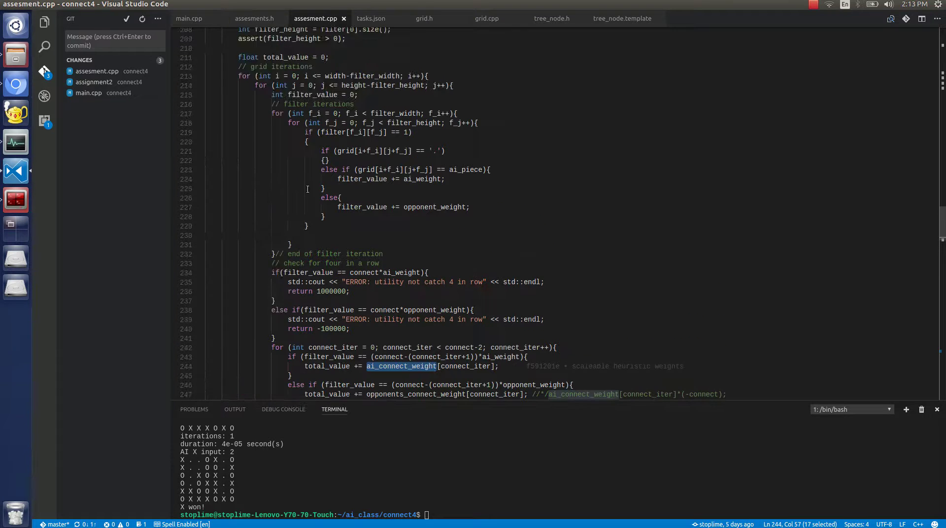
{"action": "double_click", "coordinate": [316, 94]}
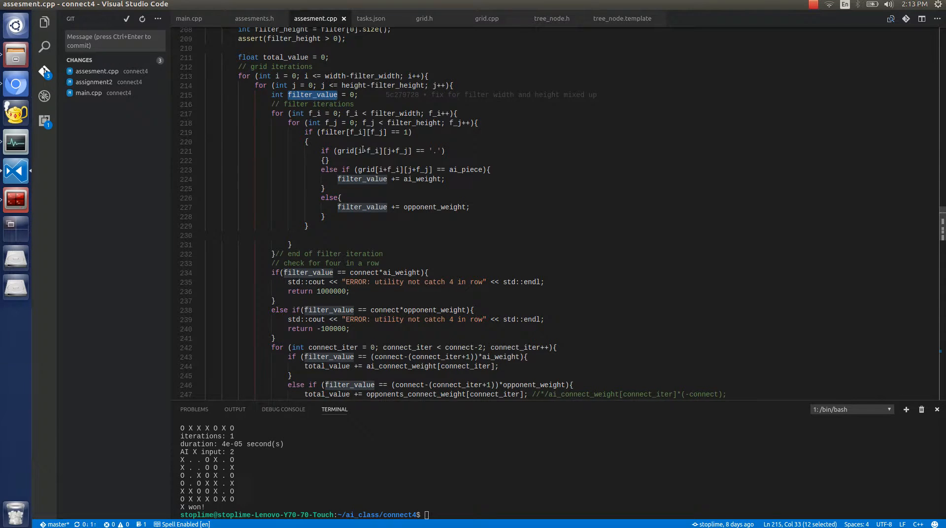
{"action": "scroll", "coordinate": [362, 222], "scroll_direction": "down", "scroll_amount": 4}
{"action": "double_click", "coordinate": [327, 267]}
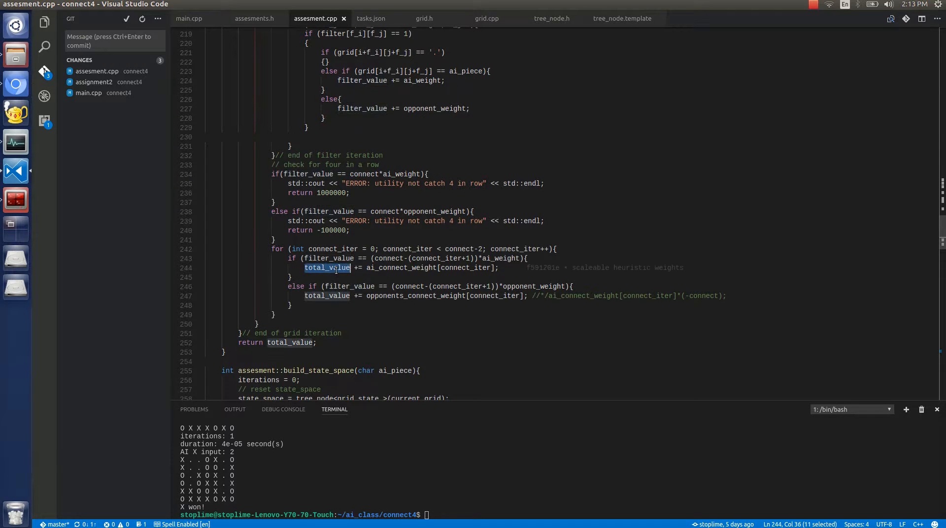
{"action": "scroll", "coordinate": [347, 270], "scroll_direction": "up", "scroll_amount": 4}
{"action": "scroll", "coordinate": [347, 270], "scroll_direction": "up", "scroll_amount": 1}
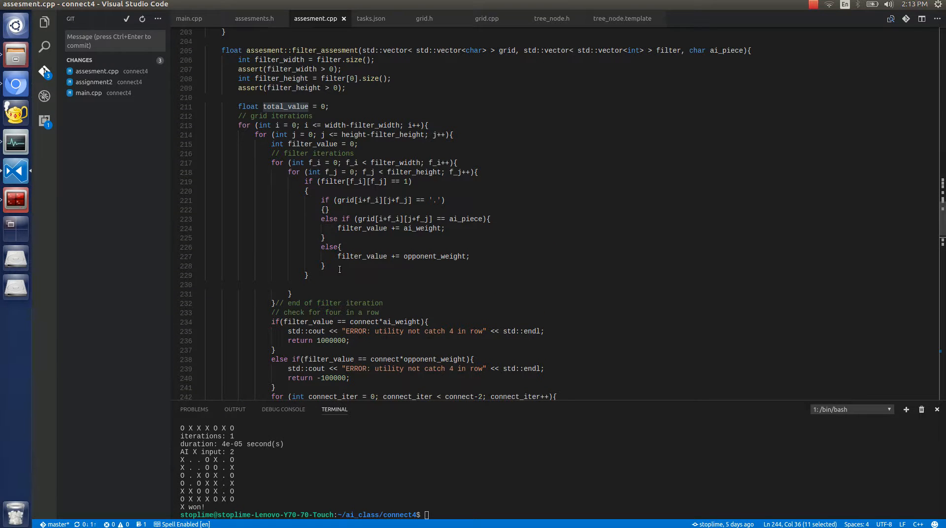
{"action": "scroll", "coordinate": [342, 271], "scroll_direction": "down", "scroll_amount": 5}
{"action": "left_click", "coordinate": [303, 345]}
{"action": "double_click", "coordinate": [304, 345]}
{"action": "scroll", "coordinate": [326, 319], "scroll_direction": "up", "scroll_amount": 8}
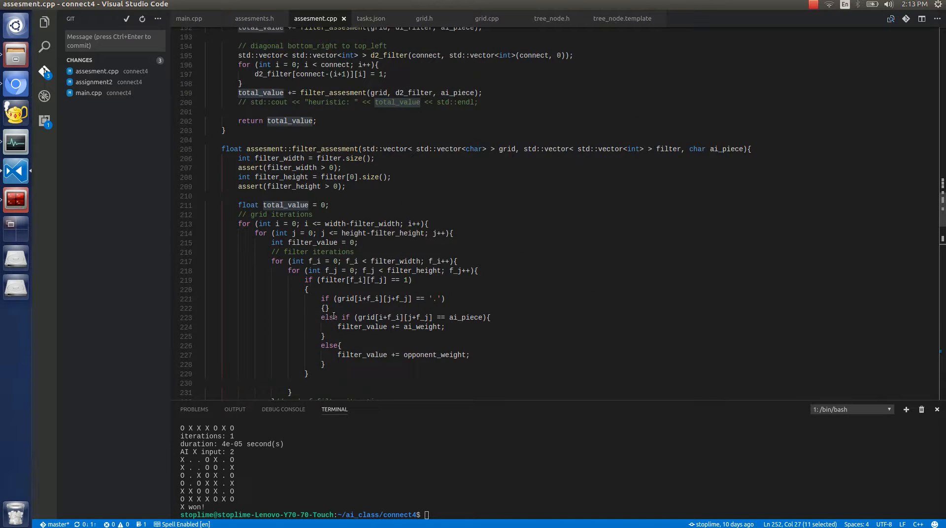
{"action": "scroll", "coordinate": [332, 317], "scroll_direction": "up", "scroll_amount": 6}
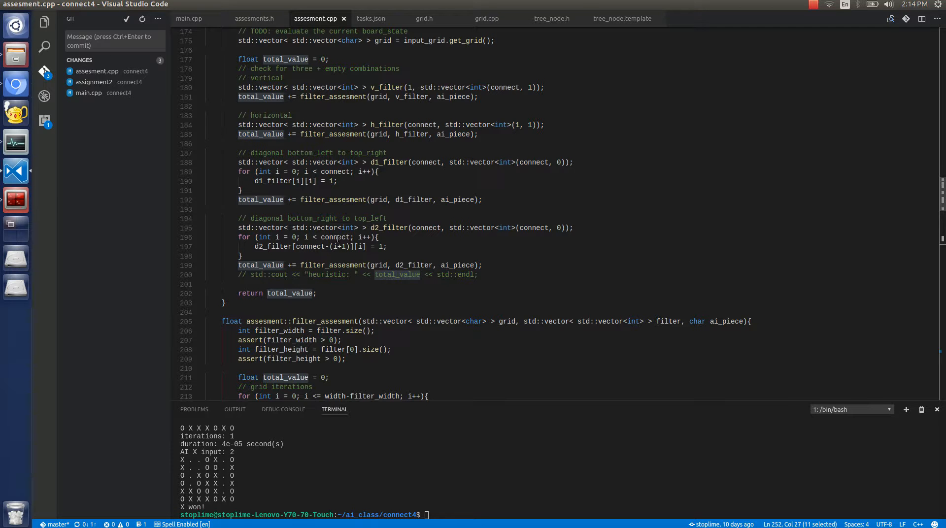
Step: Highlight the total_value returned by heuristics before moving to the utility functions
{"action": "double_click", "coordinate": [290, 294]}
{"action": "scroll", "coordinate": [416, 256], "scroll_direction": "up", "scroll_amount": 5}
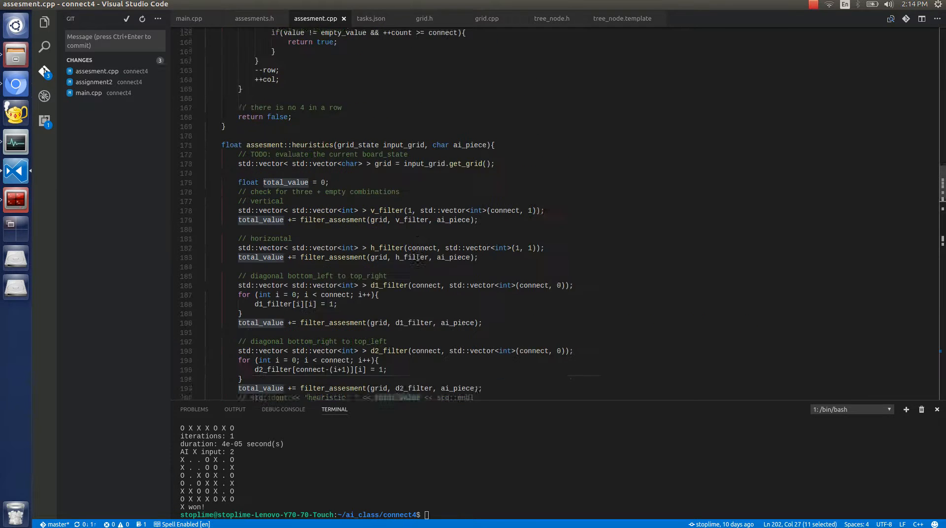
{"action": "scroll", "coordinate": [418, 258], "scroll_direction": "up", "scroll_amount": 4}
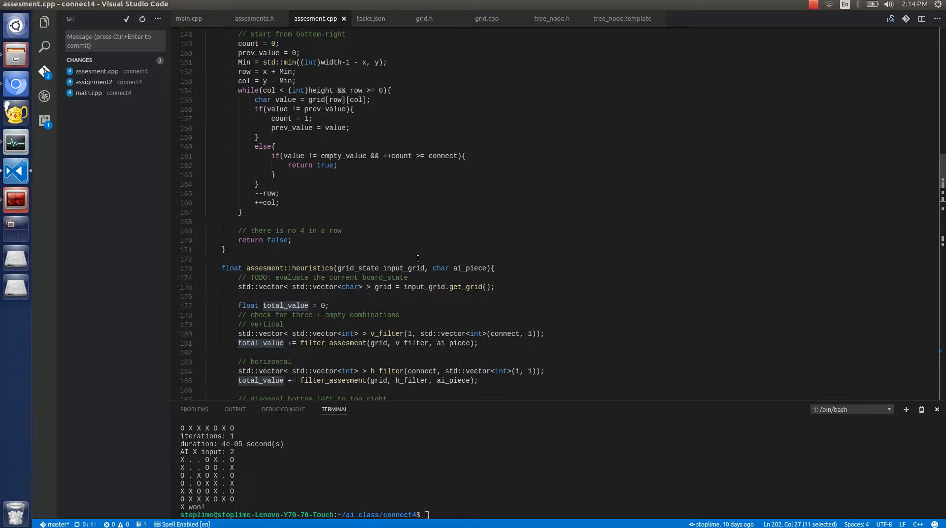
{"action": "scroll", "coordinate": [369, 292], "scroll_direction": "down", "scroll_amount": 5}
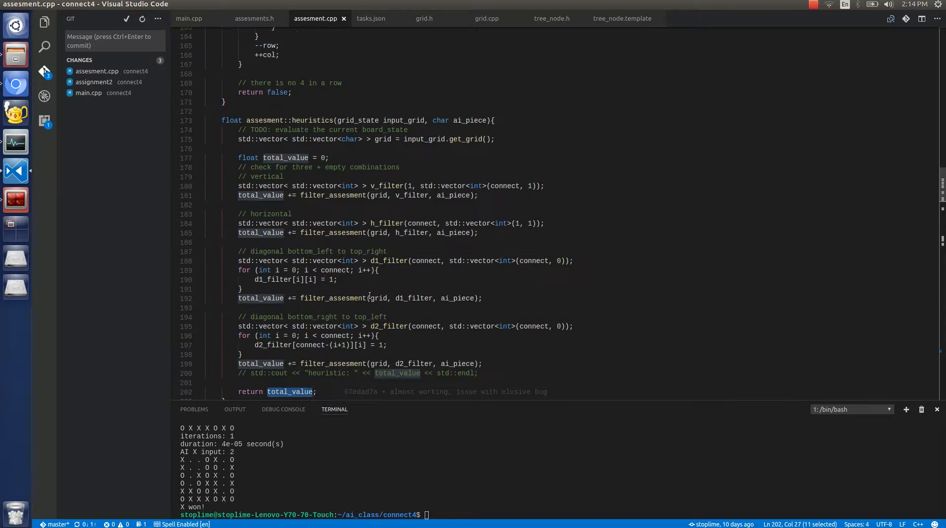
{"action": "scroll", "coordinate": [369, 295], "scroll_direction": "down", "scroll_amount": 6}
{"action": "scroll", "coordinate": [369, 296], "scroll_direction": "down", "scroll_amount": 5}
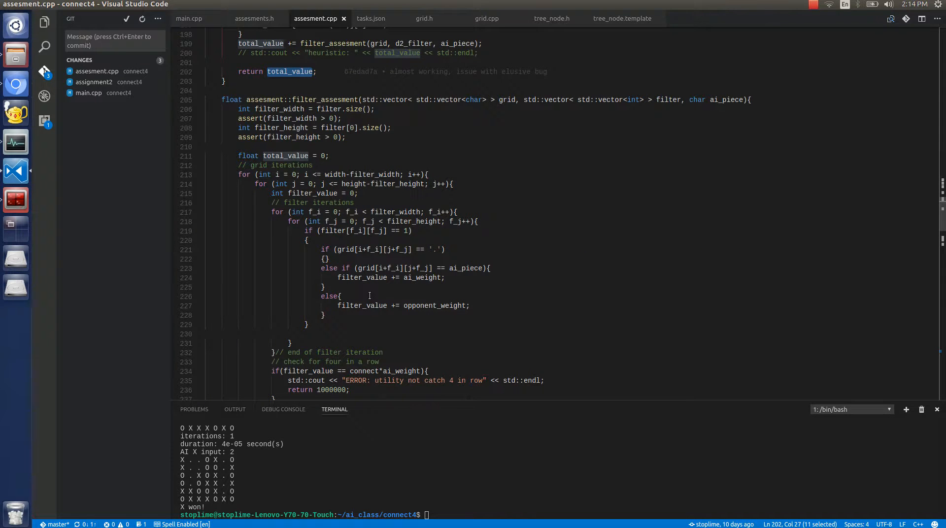
{"action": "scroll", "coordinate": [369, 295], "scroll_direction": "up", "scroll_amount": 5}
{"action": "scroll", "coordinate": [368, 295], "scroll_direction": "up", "scroll_amount": 6}
{"action": "scroll", "coordinate": [374, 294], "scroll_direction": "up", "scroll_amount": 8}
{"action": "scroll", "coordinate": [378, 292], "scroll_direction": "up", "scroll_amount": 5}
{"action": "scroll", "coordinate": [378, 292], "scroll_direction": "up", "scroll_amount": 5}
{"action": "scroll", "coordinate": [381, 293], "scroll_direction": "up", "scroll_amount": 4}
{"action": "scroll", "coordinate": [382, 294], "scroll_direction": "up", "scroll_amount": 2}
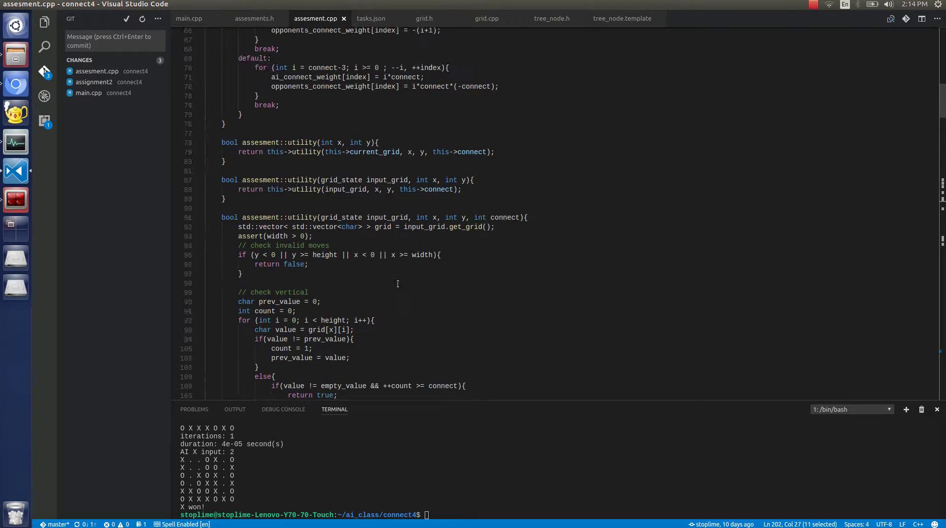
Step: Highlight the y parameter in the utility function signature to show its uses
{"action": "left_click", "coordinate": [436, 217]}
{"action": "double_click", "coordinate": [463, 217]}
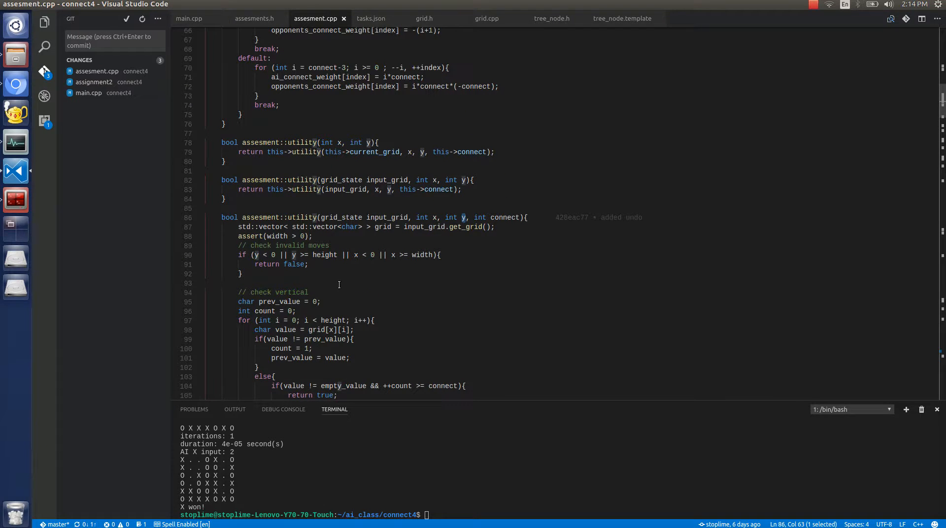
{"action": "scroll", "coordinate": [358, 280], "scroll_direction": "up", "scroll_amount": 4}
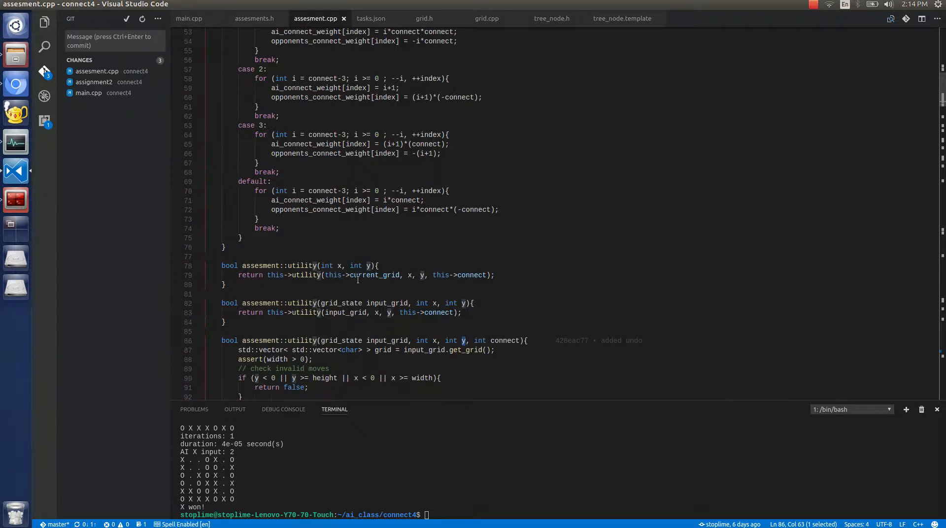
{"action": "scroll", "coordinate": [358, 278], "scroll_direction": "up", "scroll_amount": 5}
{"action": "scroll", "coordinate": [358, 278], "scroll_direction": "up", "scroll_amount": 3}
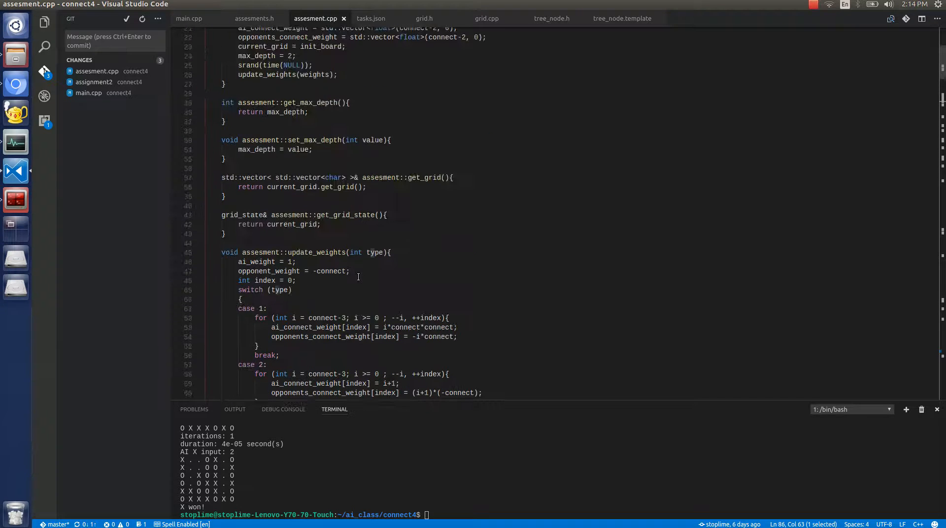
{"action": "scroll", "coordinate": [357, 278], "scroll_direction": "down", "scroll_amount": 15}
{"action": "scroll", "coordinate": [358, 277], "scroll_direction": "down", "scroll_amount": 15}
{"action": "scroll", "coordinate": [358, 278], "scroll_direction": "down", "scroll_amount": 12}
{"action": "scroll", "coordinate": [358, 278], "scroll_direction": "up", "scroll_amount": 3}
{"action": "scroll", "coordinate": [358, 278], "scroll_direction": "down", "scroll_amount": 5}
{"action": "scroll", "coordinate": [473, 222], "scroll_direction": "down", "scroll_amount": 5}
{"action": "scroll", "coordinate": [473, 222], "scroll_direction": "down", "scroll_amount": 3}
{"action": "scroll", "coordinate": [473, 222], "scroll_direction": "down", "scroll_amount": 3}
Step: Highlight build_state_space, iterations and each build_state_space_recursive call down to the per-child recursion
{"action": "double_click", "coordinate": [384, 173]}
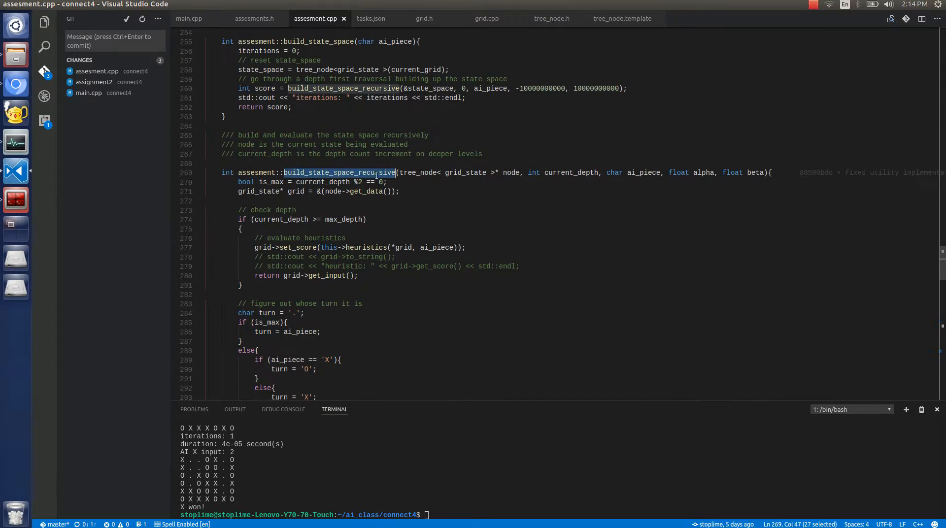
{"action": "scroll", "coordinate": [388, 186], "scroll_direction": "up", "scroll_amount": 1}
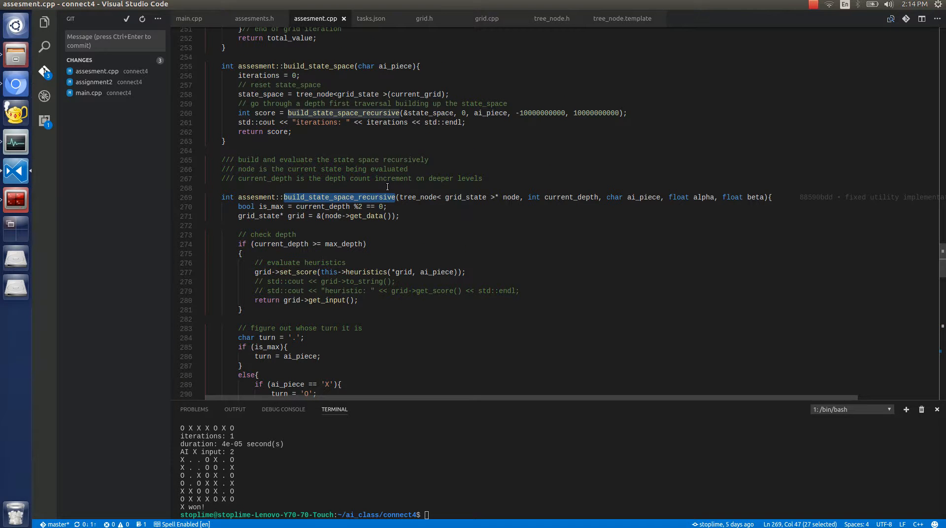
{"action": "double_click", "coordinate": [307, 66]}
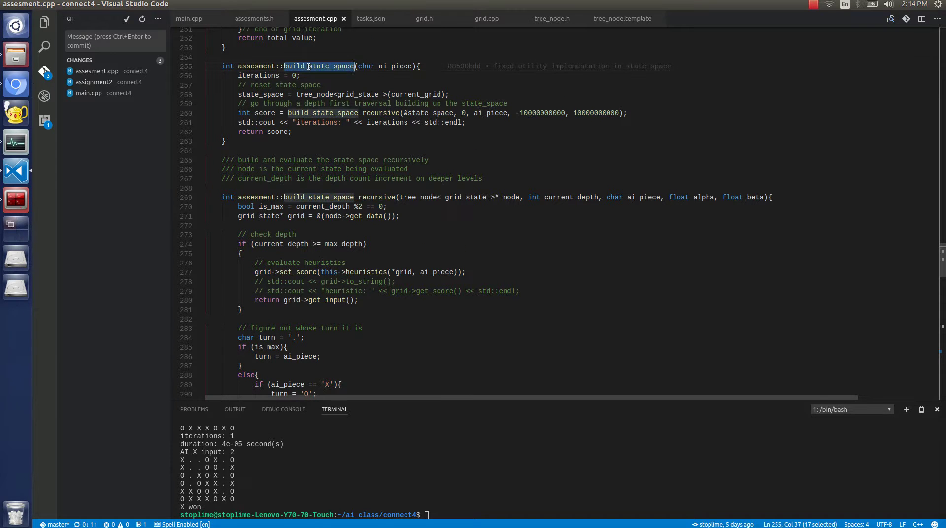
{"action": "double_click", "coordinate": [323, 122]}
{"action": "double_click", "coordinate": [344, 113]}
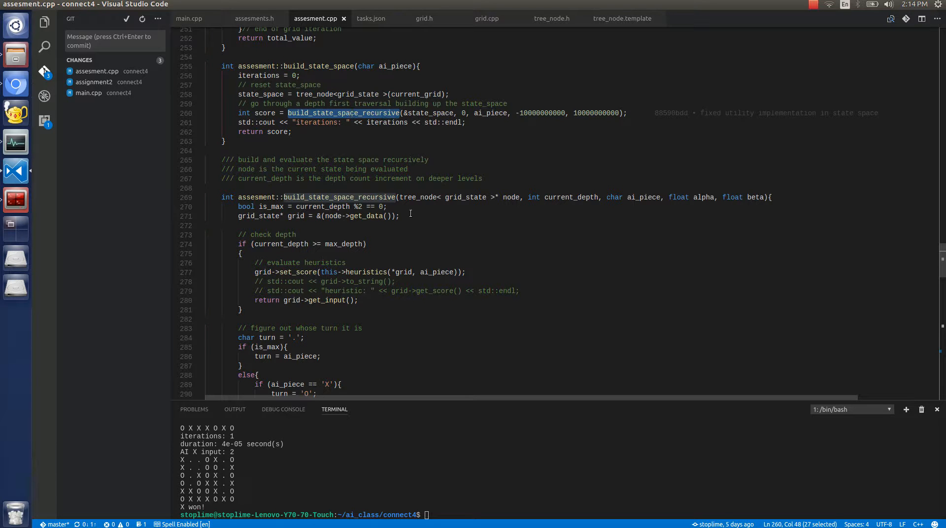
{"action": "double_click", "coordinate": [378, 199]}
{"action": "scroll", "coordinate": [377, 221], "scroll_direction": "down", "scroll_amount": 5}
{"action": "scroll", "coordinate": [377, 244], "scroll_direction": "down", "scroll_amount": 5}
{"action": "scroll", "coordinate": [374, 261], "scroll_direction": "down", "scroll_amount": 5}
{"action": "scroll", "coordinate": [374, 262], "scroll_direction": "down", "scroll_amount": 5}
{"action": "scroll", "coordinate": [374, 262], "scroll_direction": "down", "scroll_amount": 3}
{"action": "double_click", "coordinate": [353, 286]}
{"action": "scroll", "coordinate": [335, 280], "scroll_direction": "down", "scroll_amount": 3}
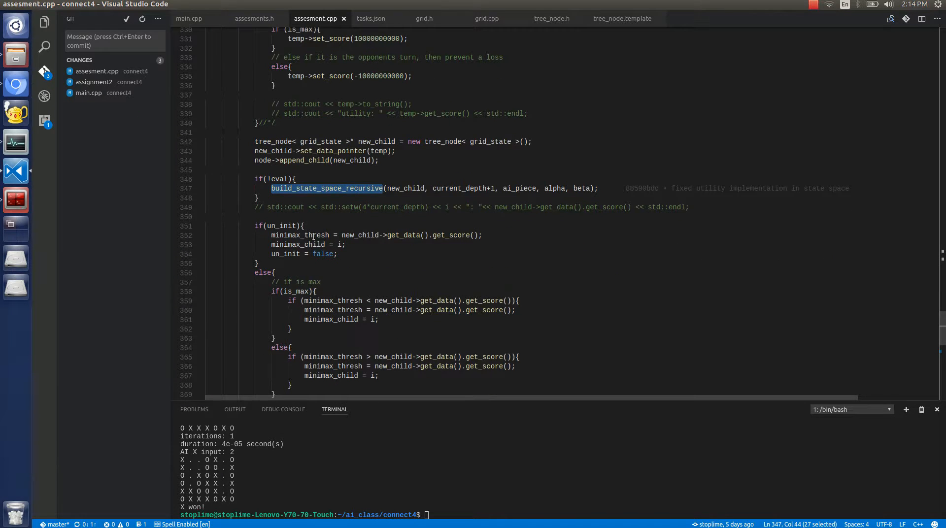
{"action": "left_click_drag", "start_coordinate": [256, 226], "coordinate": [277, 141]}
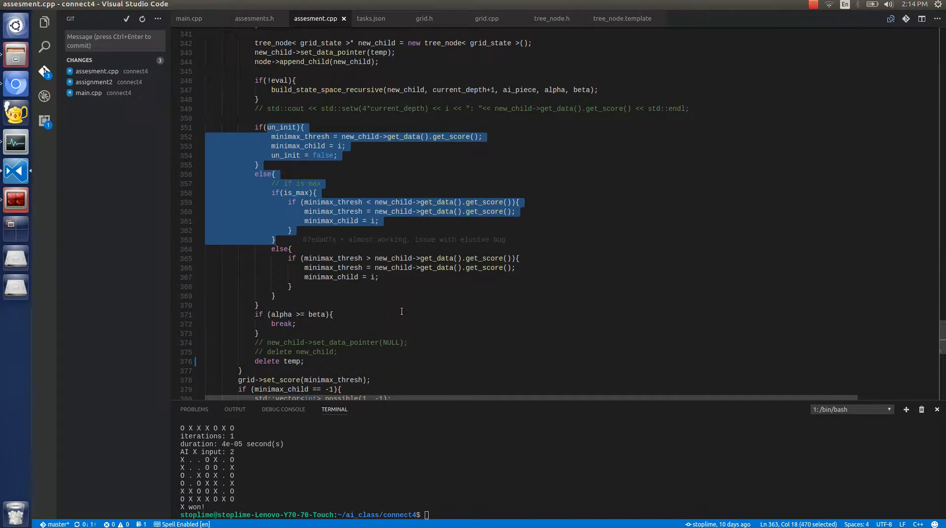
{"action": "scroll", "coordinate": [400, 222], "scroll_direction": "up", "scroll_amount": 2}
{"action": "left_click", "coordinate": [334, 265]}
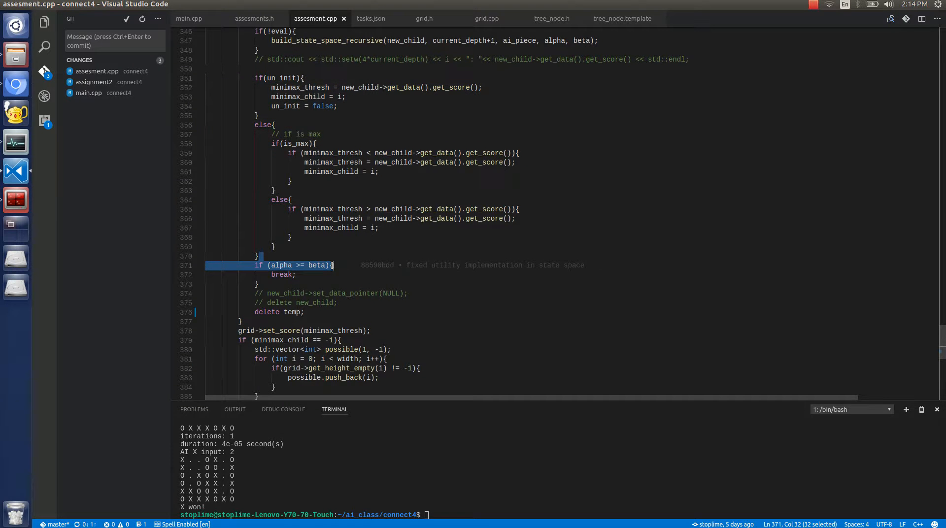
{"action": "scroll", "coordinate": [340, 266], "scroll_direction": "down", "scroll_amount": 2}
{"action": "scroll", "coordinate": [340, 296], "scroll_direction": "down", "scroll_amount": 1}
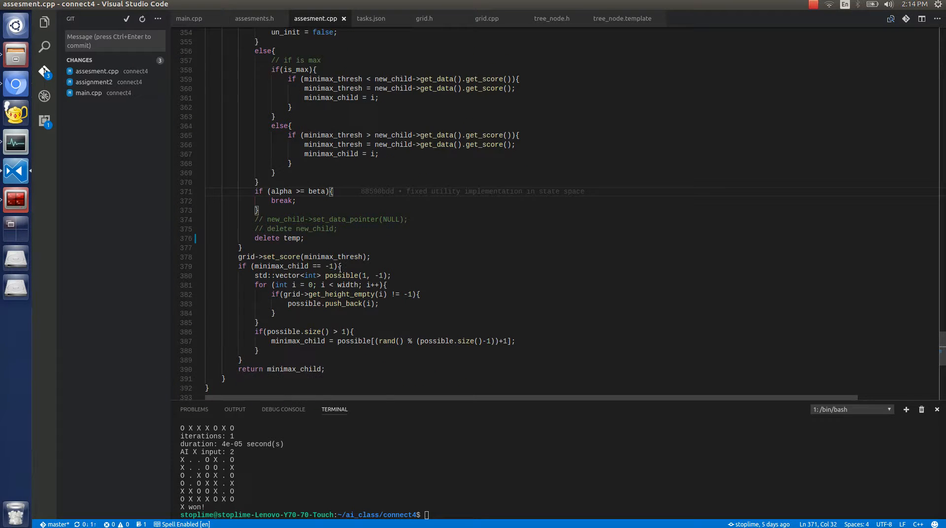
{"action": "scroll", "coordinate": [317, 349], "scroll_direction": "up", "scroll_amount": 4}
{"action": "scroll", "coordinate": [331, 345], "scroll_direction": "up", "scroll_amount": 3}
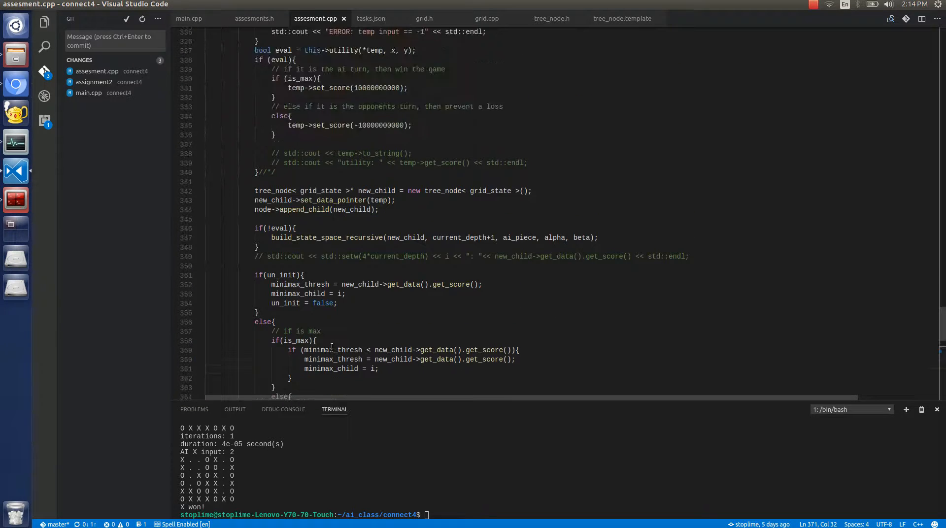